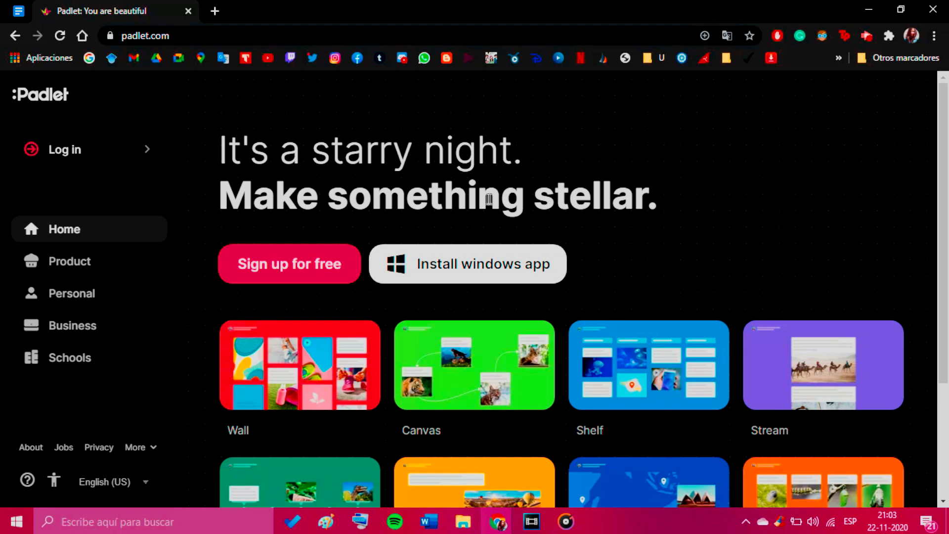
Step: Sign up for a free account by authenticating with an existing Google account
left_click(313, 265)
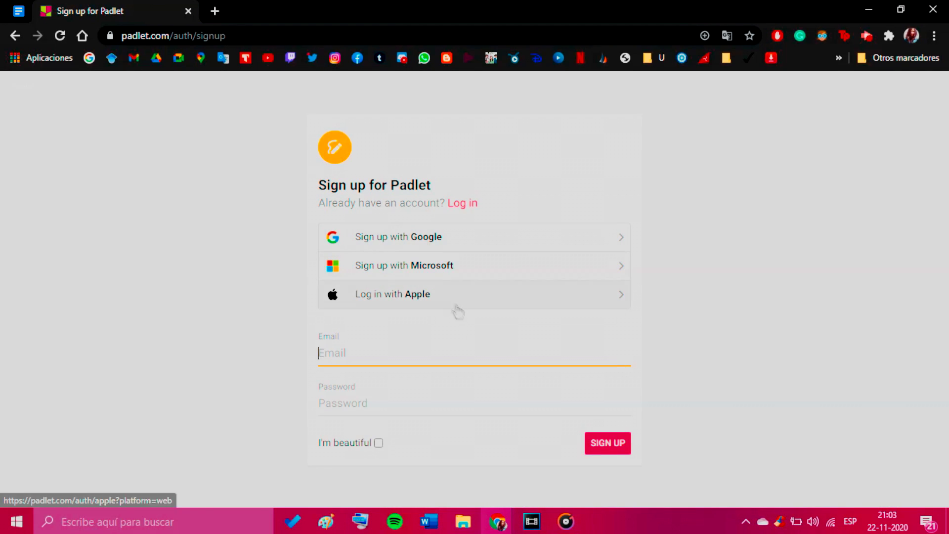
left_click(429, 239)
left_click(430, 322)
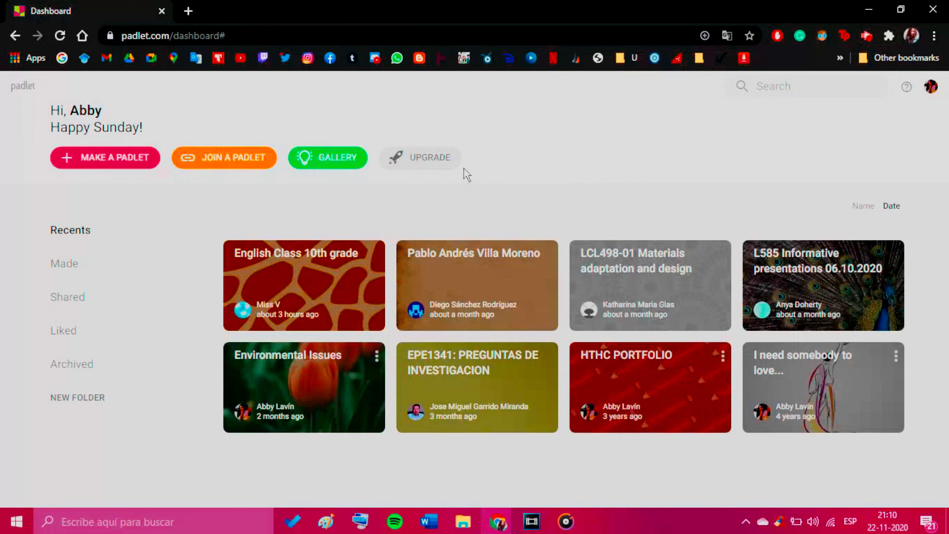
Step: Make a new padlet with the blank Shelf layout, accept the default settings and go to the board
left_click(98, 158)
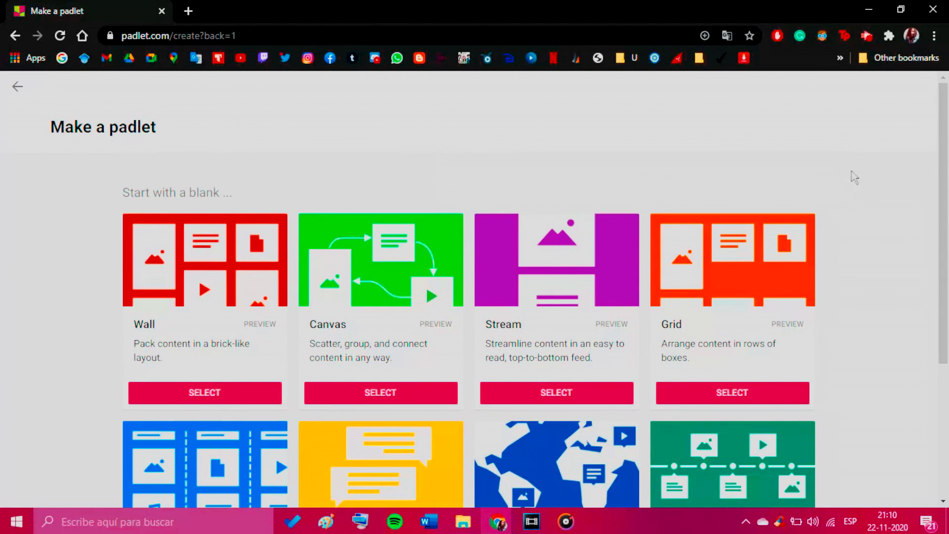
scroll(868, 174, "down", 1)
scroll(869, 175, "down", 1)
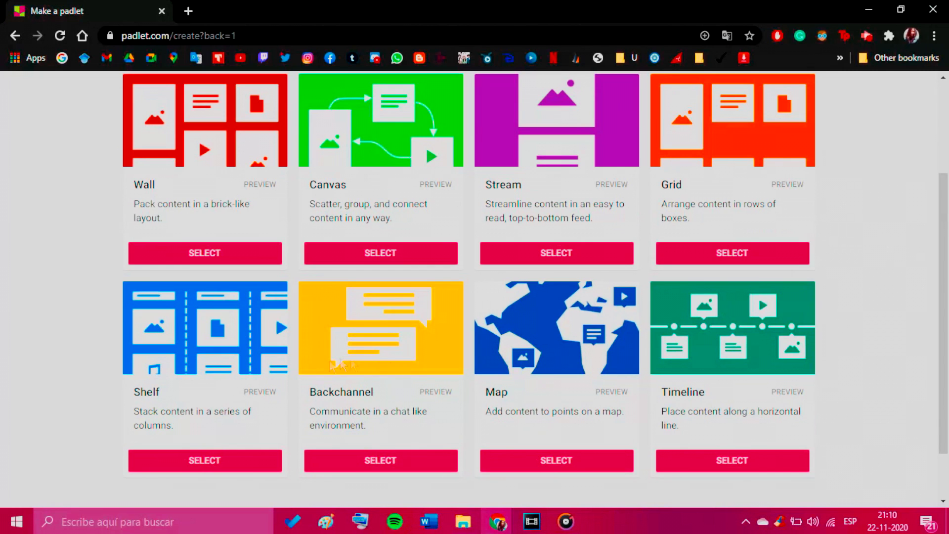
left_click(218, 460)
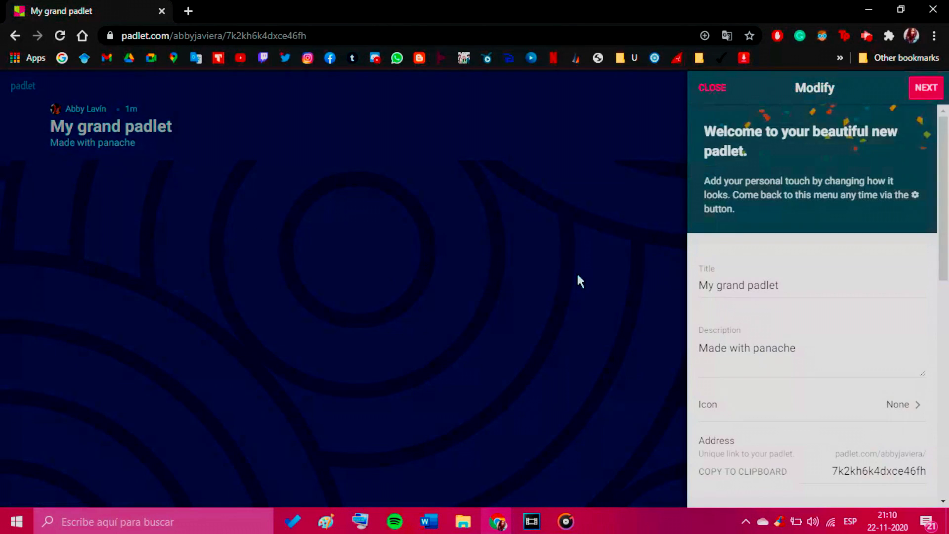
left_click(920, 92)
left_click(791, 271)
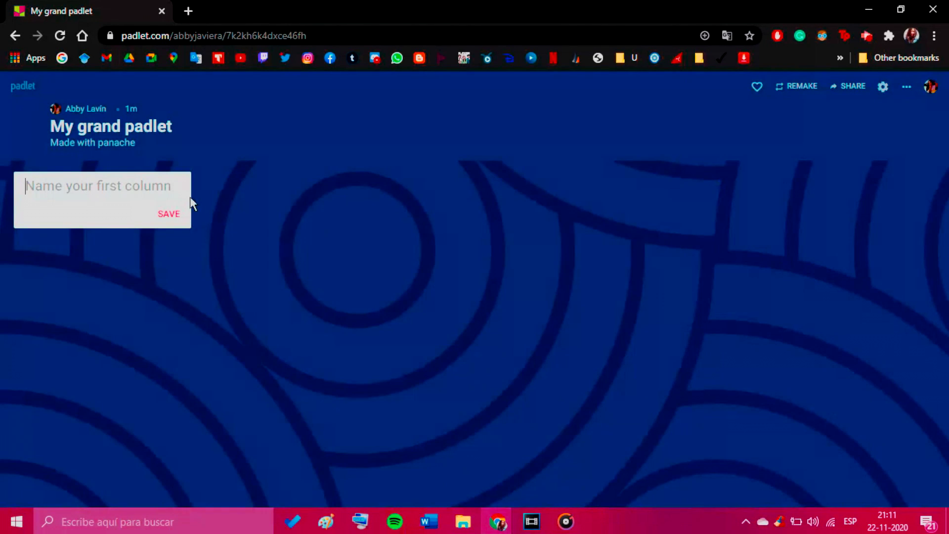
Step: Name the first column "Student A" and add a second column named "Student B"
type("Student A")
key("Return")
left_click(282, 186)
type("Sy")
key("BackSpace")
type("tudent B")
key("Return")
Step: Add a third column named "Student C" and discard the empty post draft under Student A
left_click(102, 221)
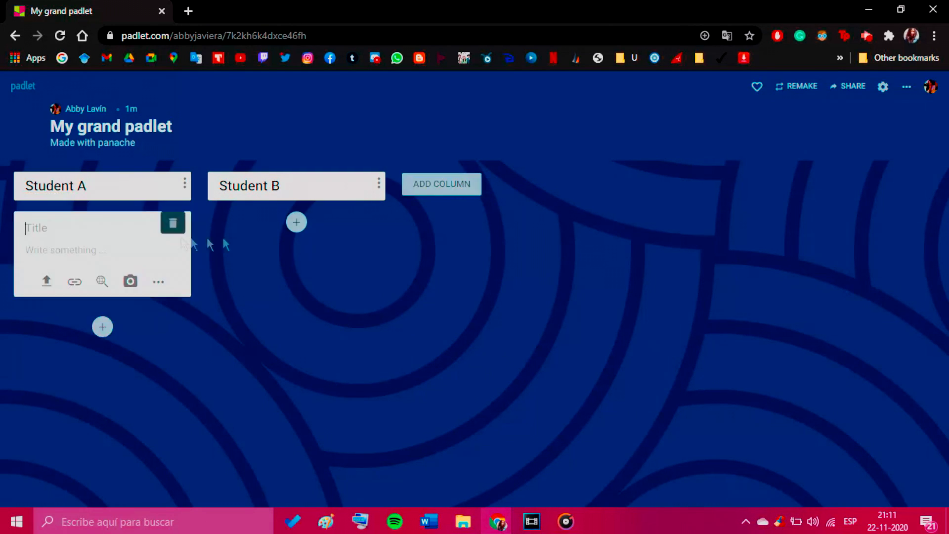
left_click(442, 184)
type("Student C")
left_click(168, 214)
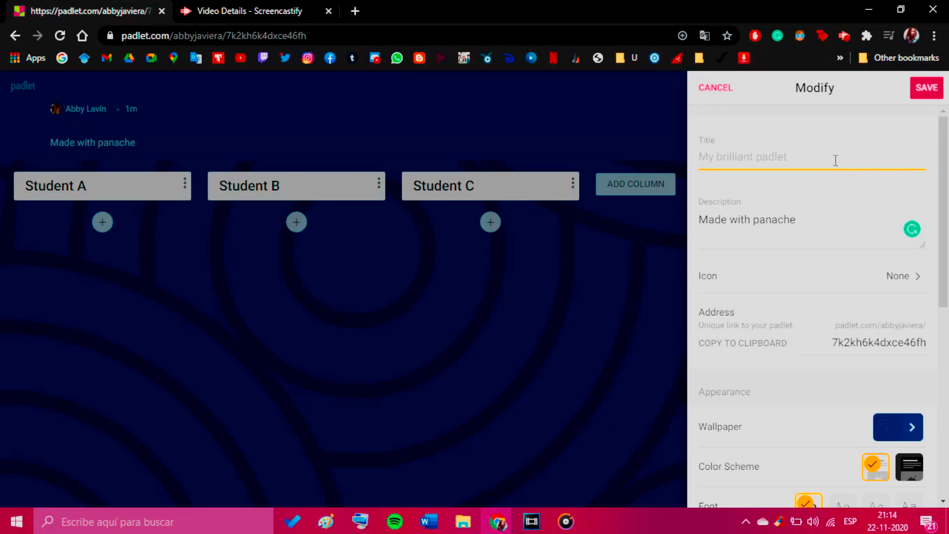
Step: Set the padlet's title to "English Class 10th Grade"
type("En")
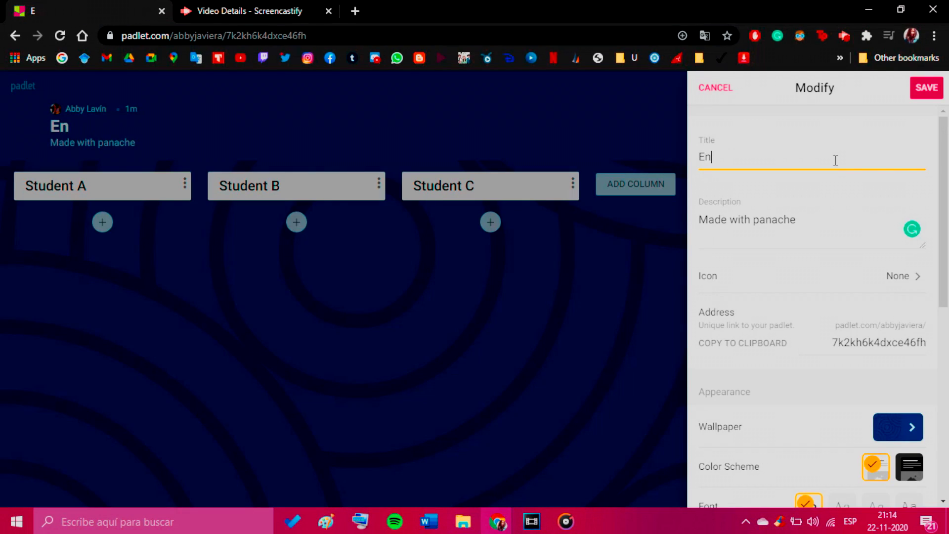
type("glish C")
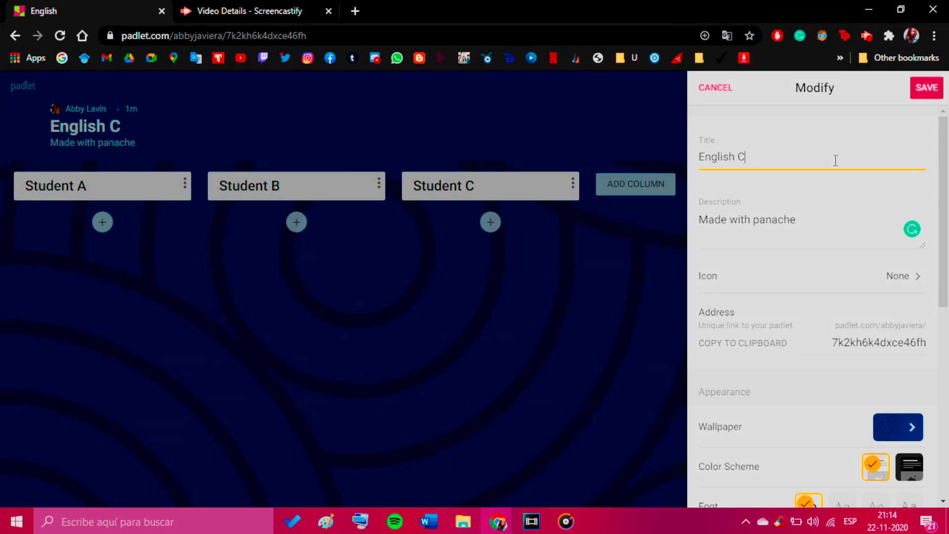
type("lass 1")
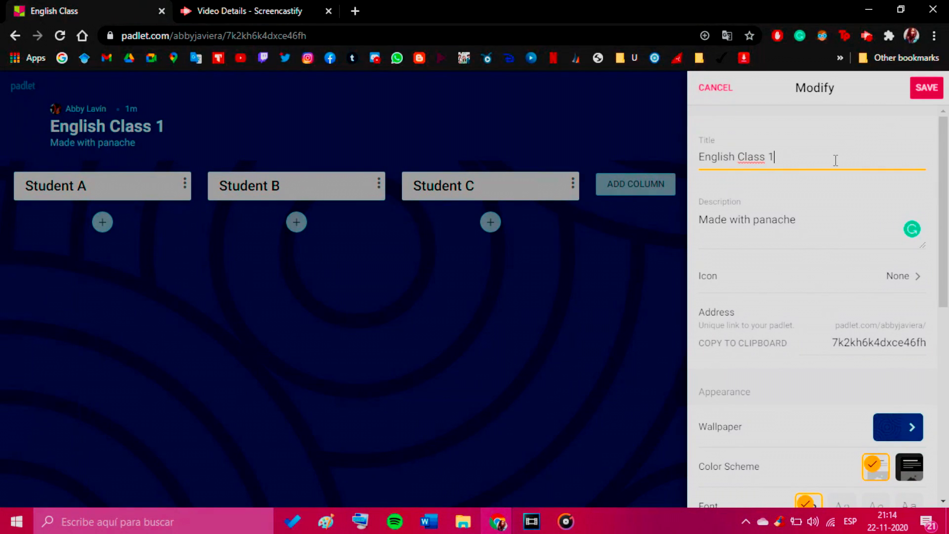
type("0th")
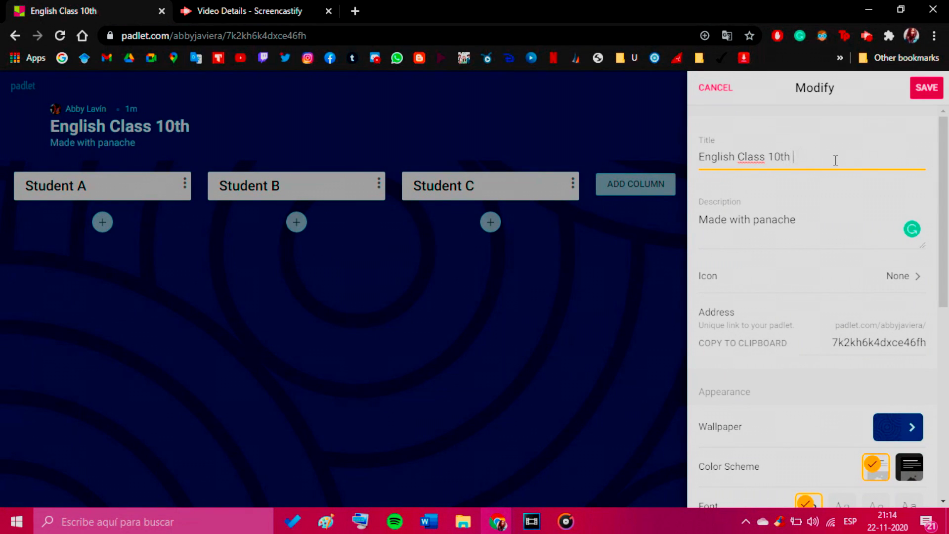
type(" Grade")
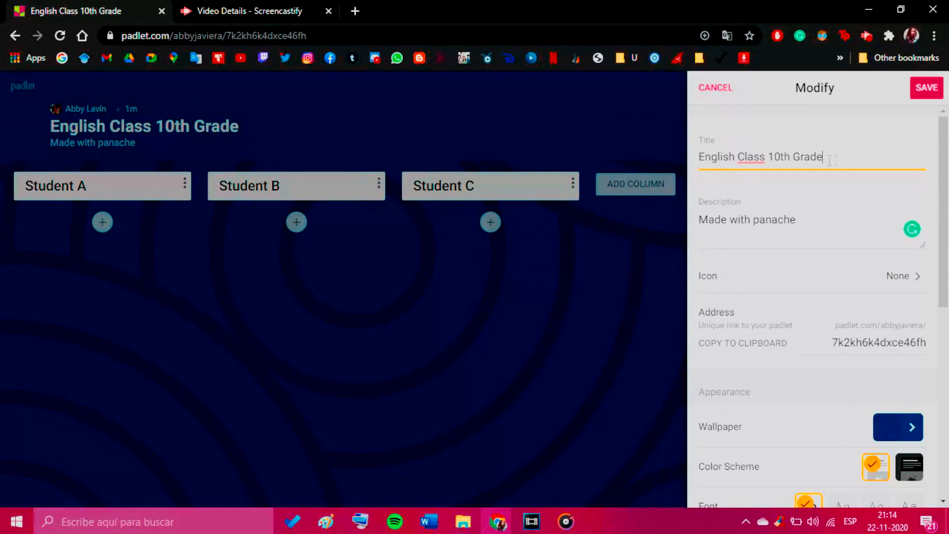
Step: Replace the padlet's description with "Short description (:"
left_click_drag(805, 223, 693, 228)
type("Sh")
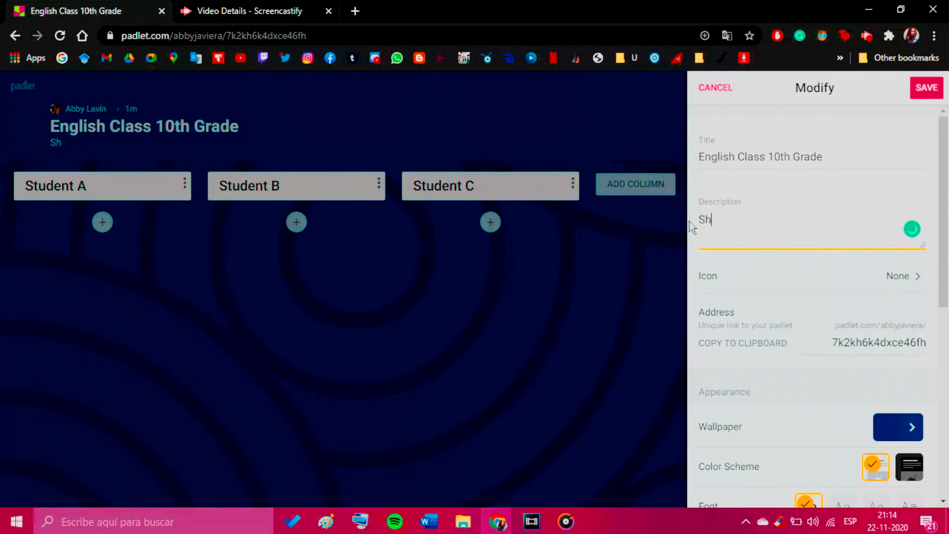
type("ort description")
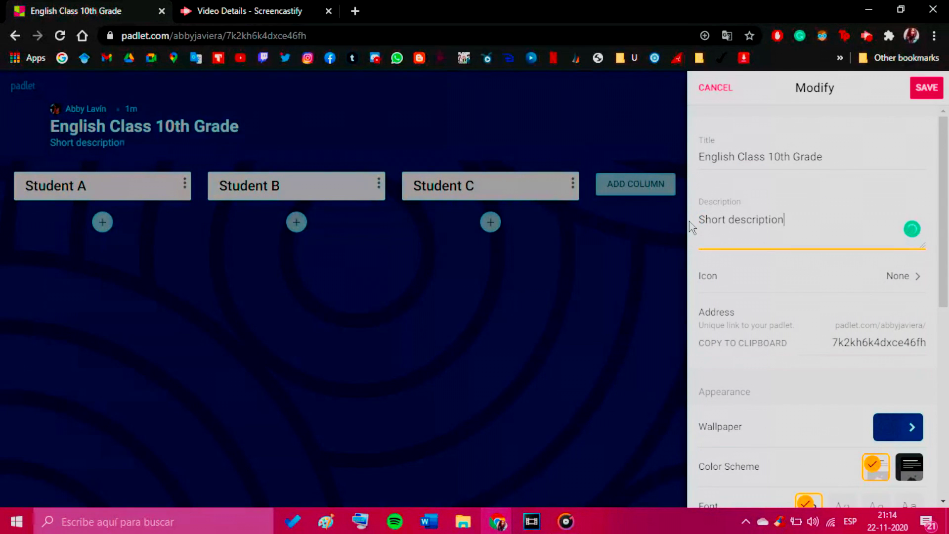
type(" (:")
Step: Set the padlet's icon to the grinning face emoji with smiling eyes from Smileys & People
scroll(874, 210, "down", 1)
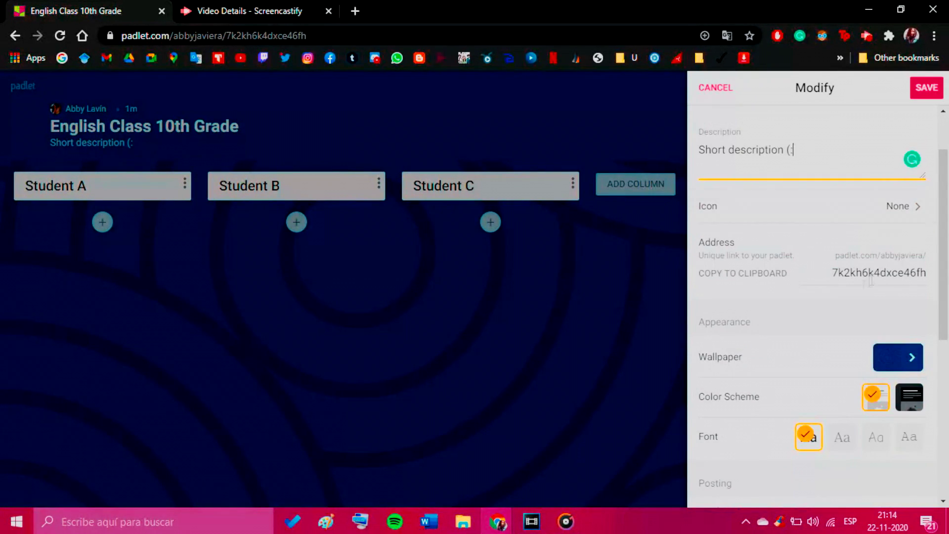
left_click(898, 219)
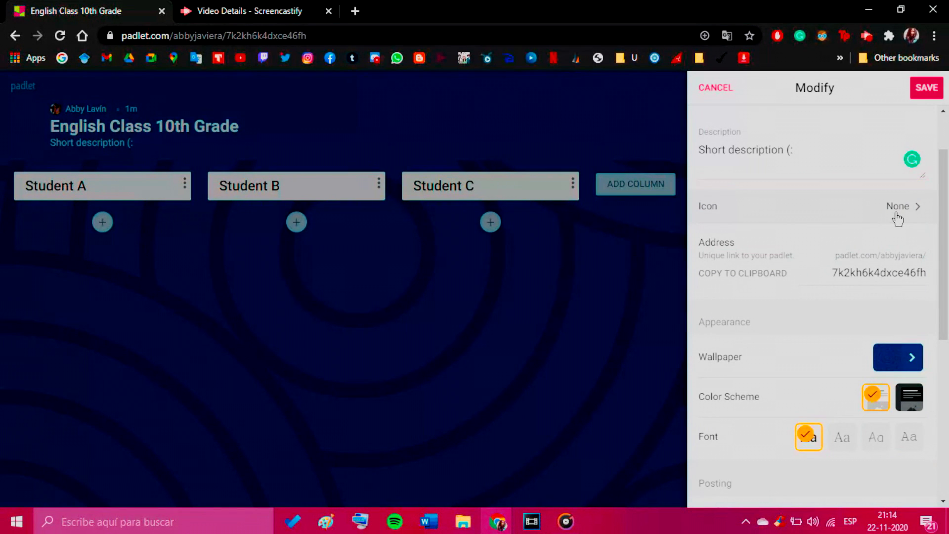
left_click(792, 264)
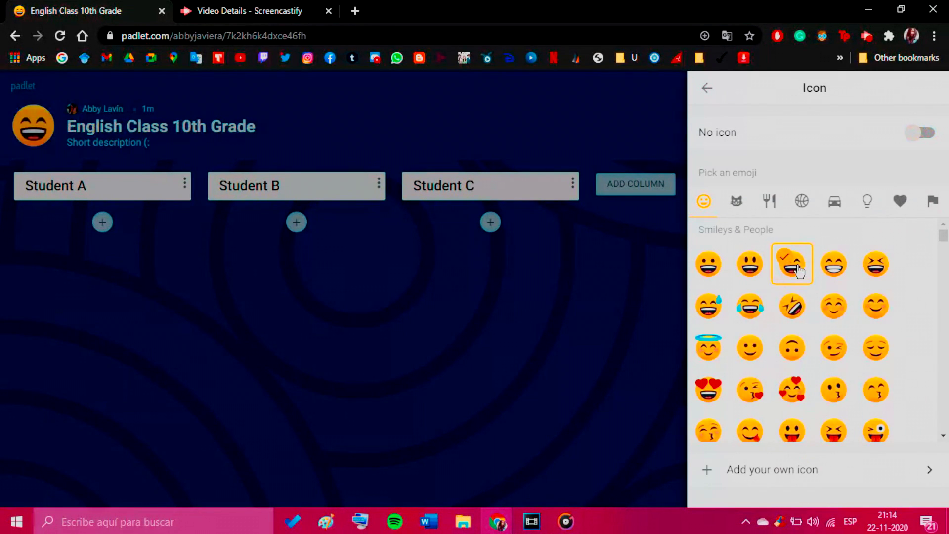
left_click(698, 95)
Step: Change the padlet's wallpaper to "Thanks, Teachers" from Textures and Patterns
scroll(905, 361, "down", 2)
left_click(892, 301)
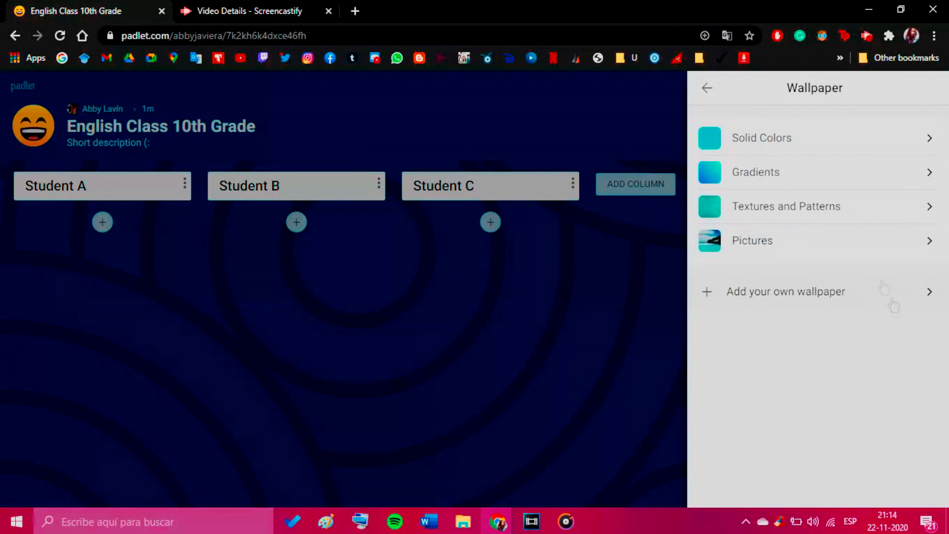
left_click(823, 207)
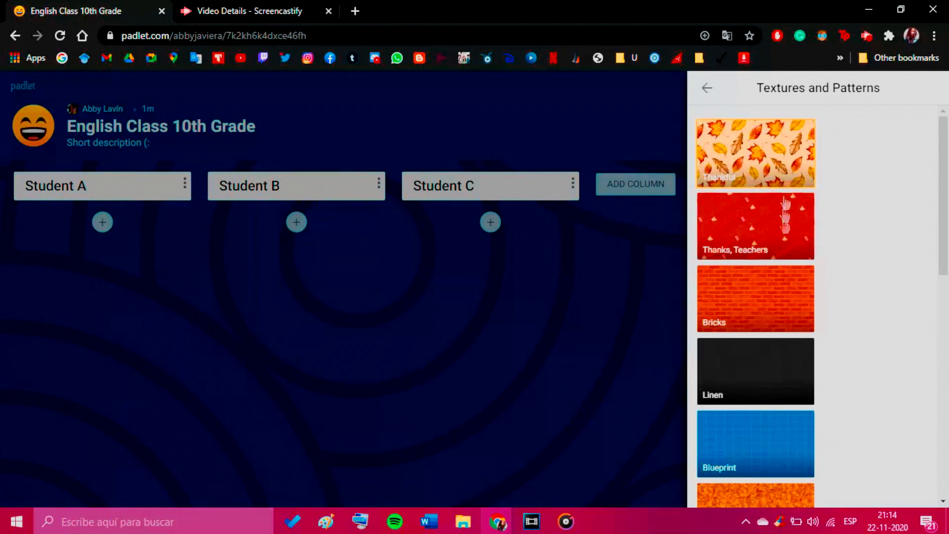
left_click(772, 223)
left_click(702, 90)
left_click(709, 92)
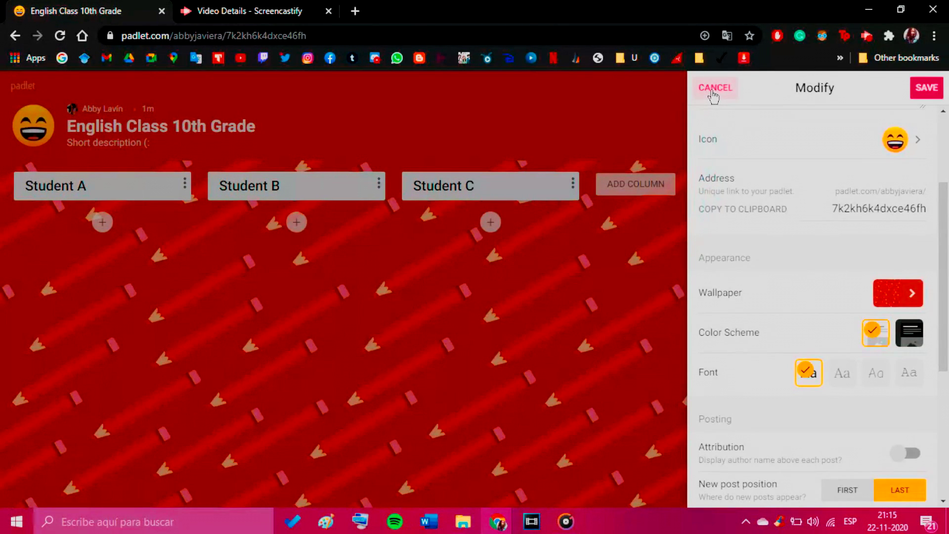
Step: Apply the dark color scheme and the second font option, and save the padlet's settings
scroll(778, 193, "down", 1)
left_click(908, 263)
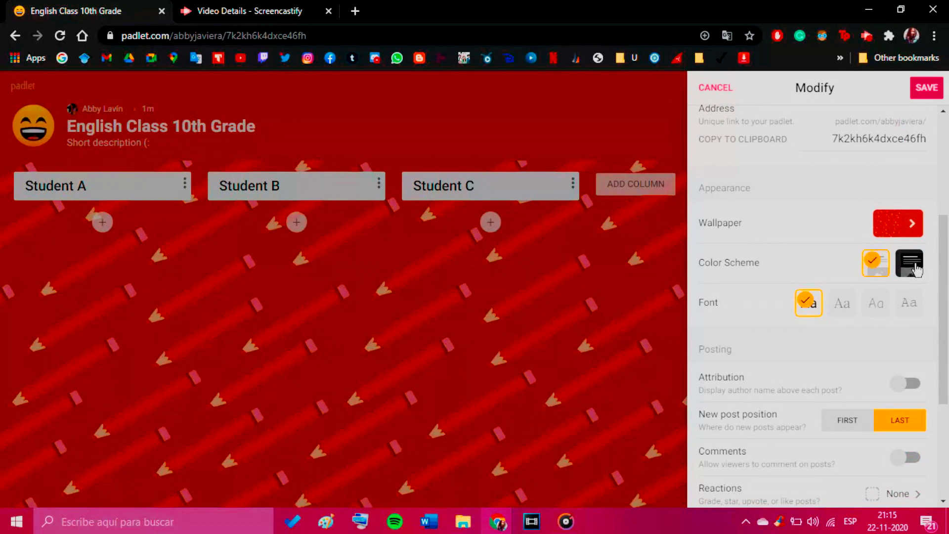
left_click(853, 309)
scroll(858, 341, "down", 4)
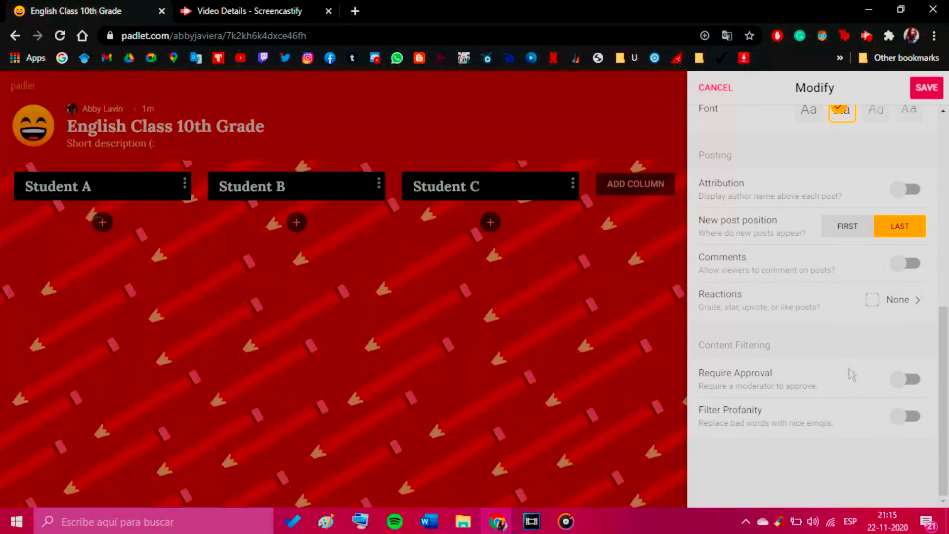
scroll(842, 401, "up", 6)
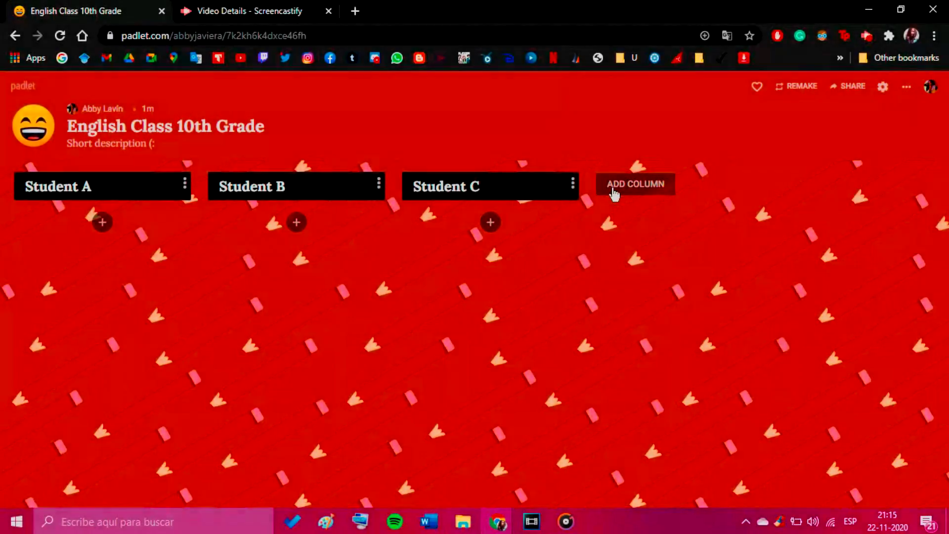
Step: Add a fourth column named "Example A" after Student C
left_click(613, 192)
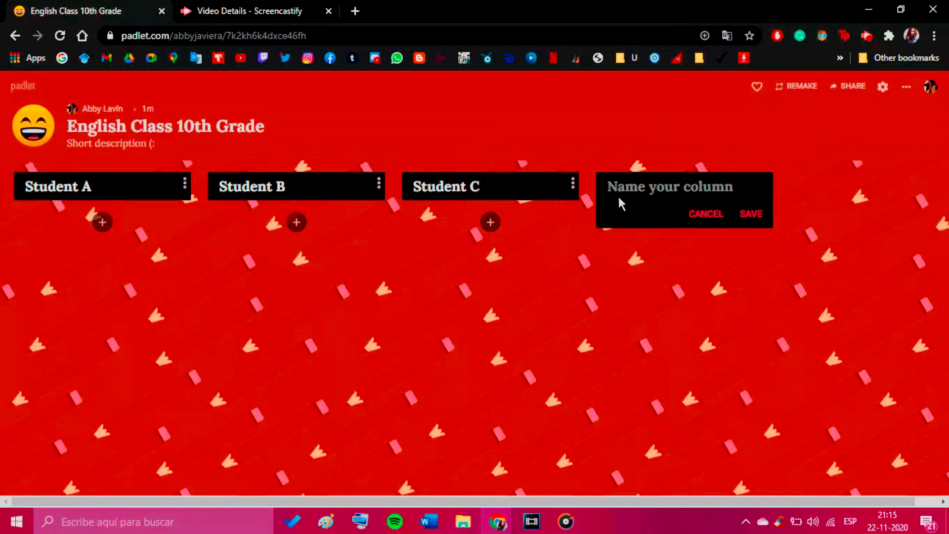
type("Example ")
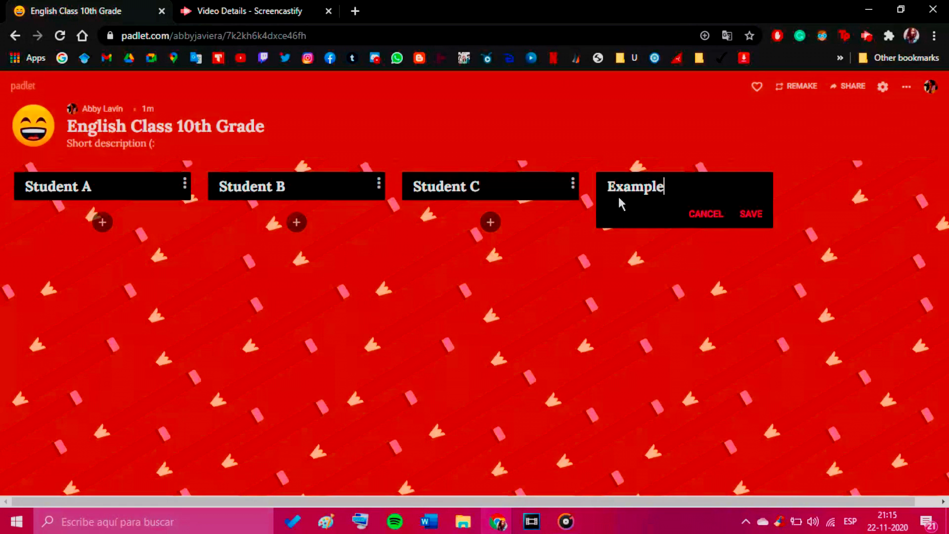
type("A")
left_click(753, 214)
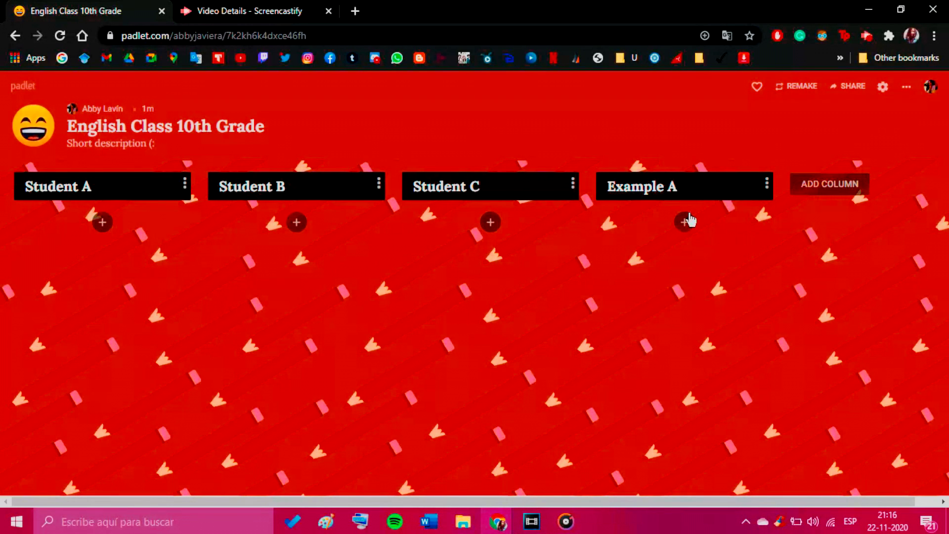
Step: Move the Example A column in front of Student A and write "upload here!" in a new post under it
left_click(685, 222)
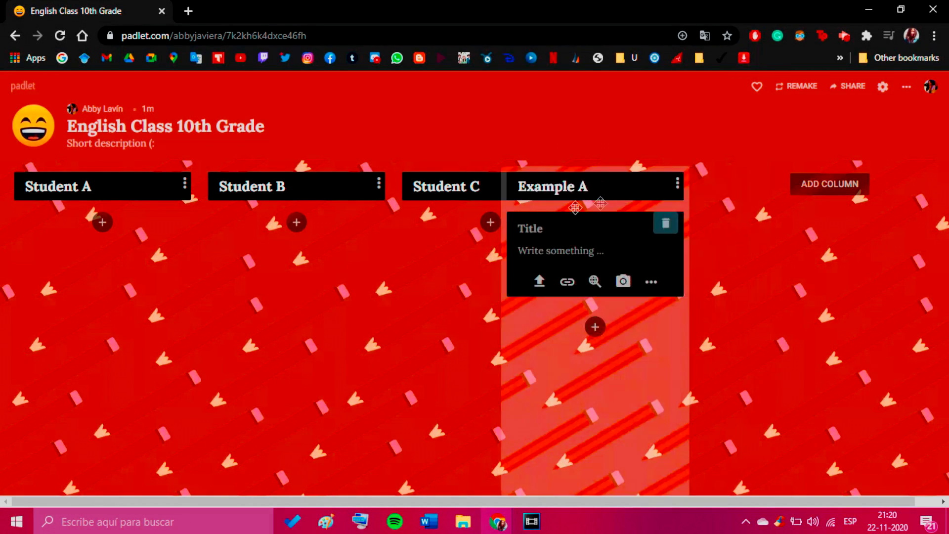
left_click_drag(575, 208, 126, 178)
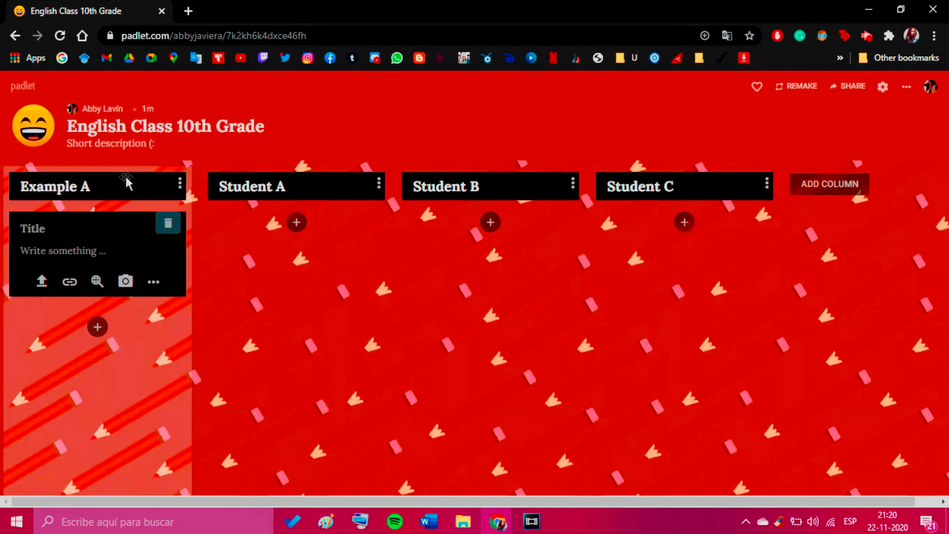
left_click(90, 249)
type("upload here!")
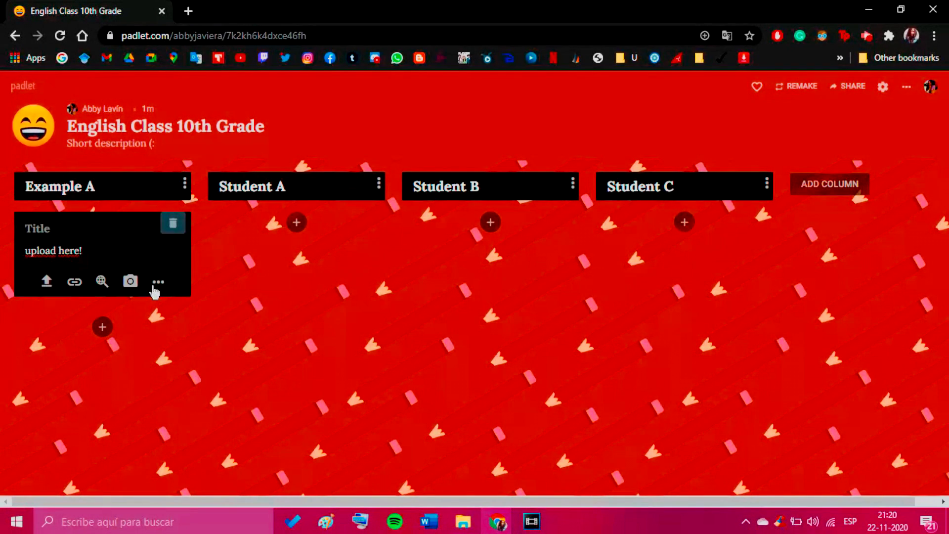
Step: Attach the "take 15" video from the "video example" folder inside "Video tutorial" to the Example A post
left_click(46, 281)
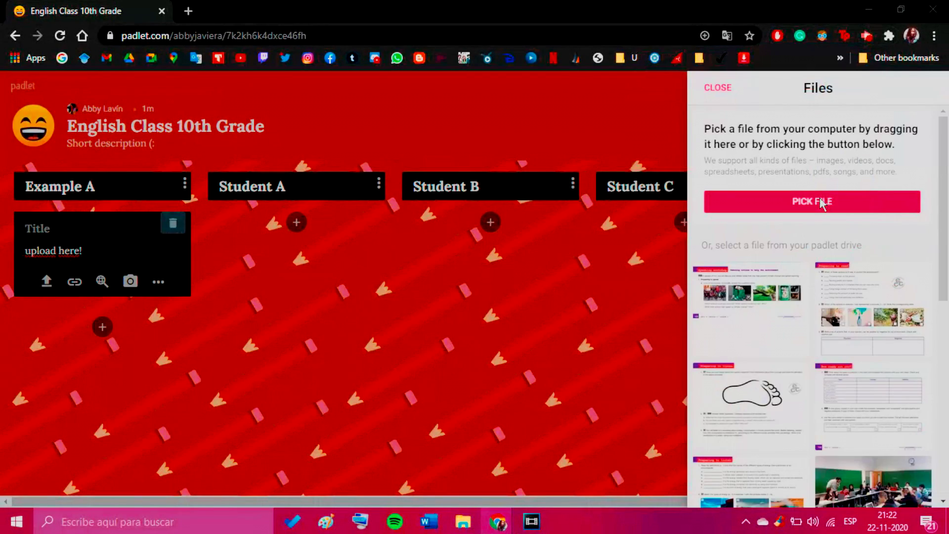
left_click(820, 202)
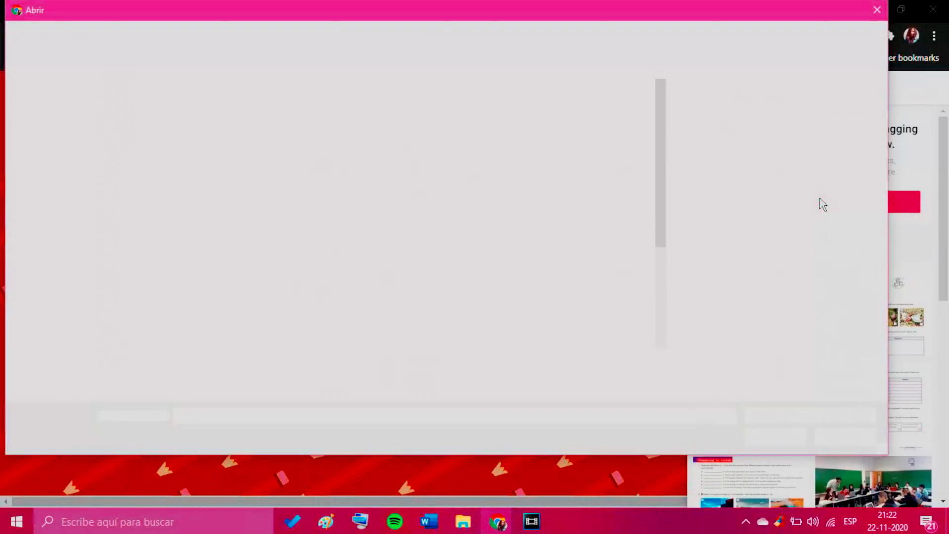
double_click(163, 94)
left_click(161, 105)
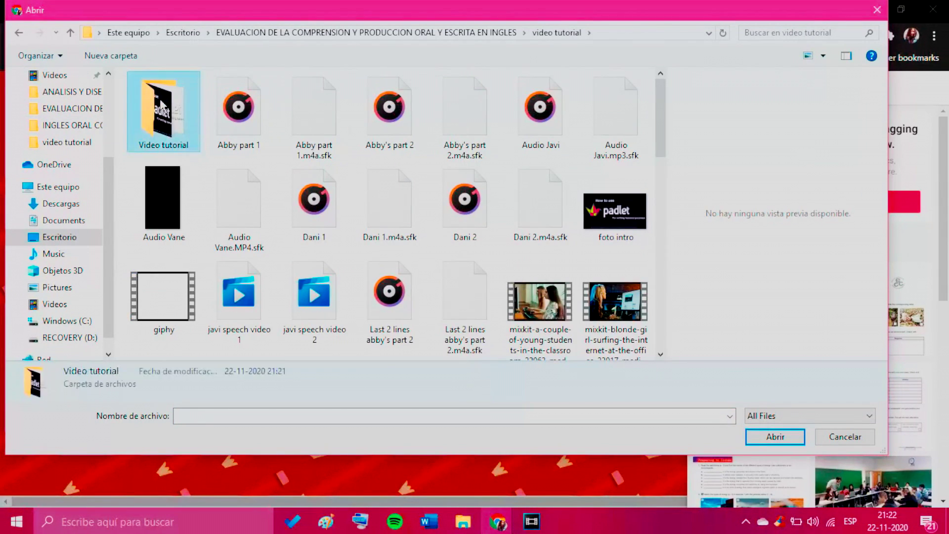
double_click(161, 105)
double_click(164, 97)
left_click(164, 101)
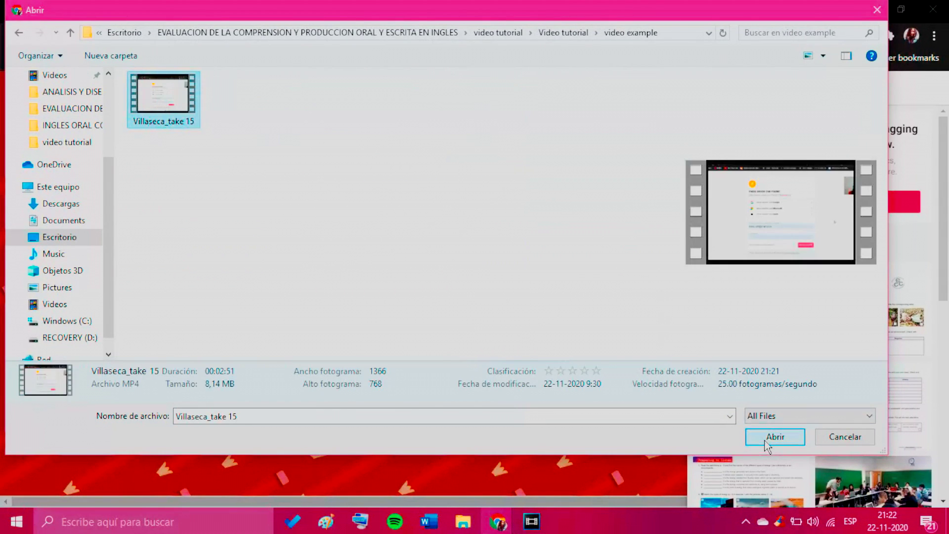
left_click(774, 438)
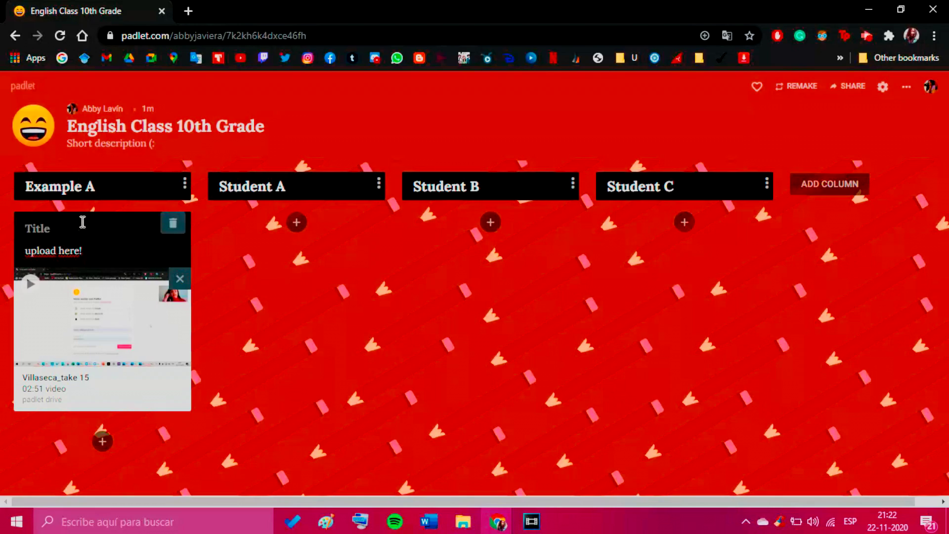
Step: Enter "Video exam" as the title of the post in the Example A column
type("Video exam")
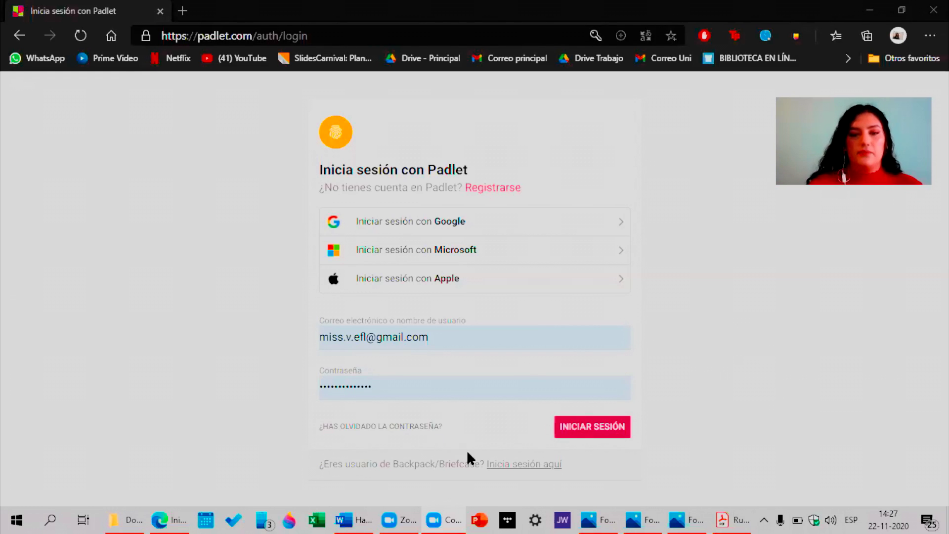
Step: Switch to the Photos app and examine the labelled parts of the model formal letter from the writer's address to the signature
left_click(622, 514)
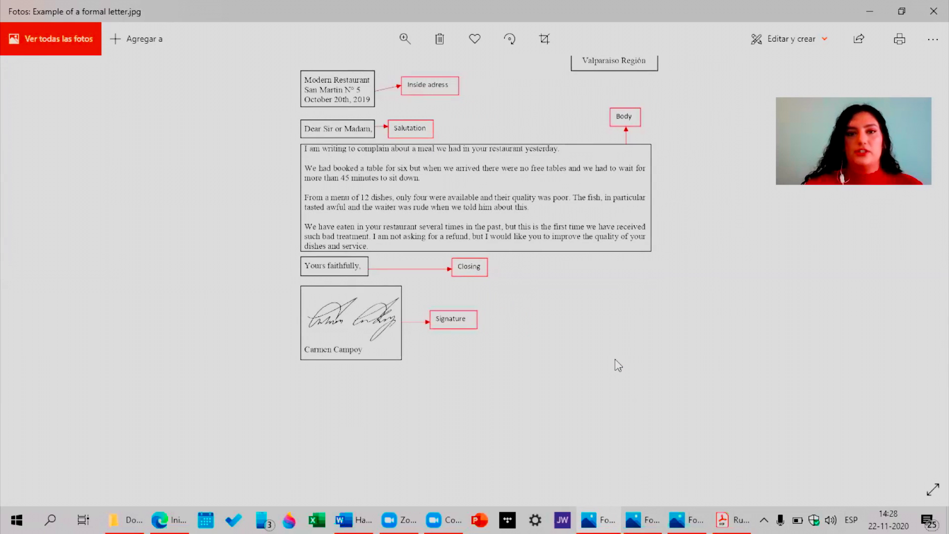
left_click_drag(553, 163, 546, 345)
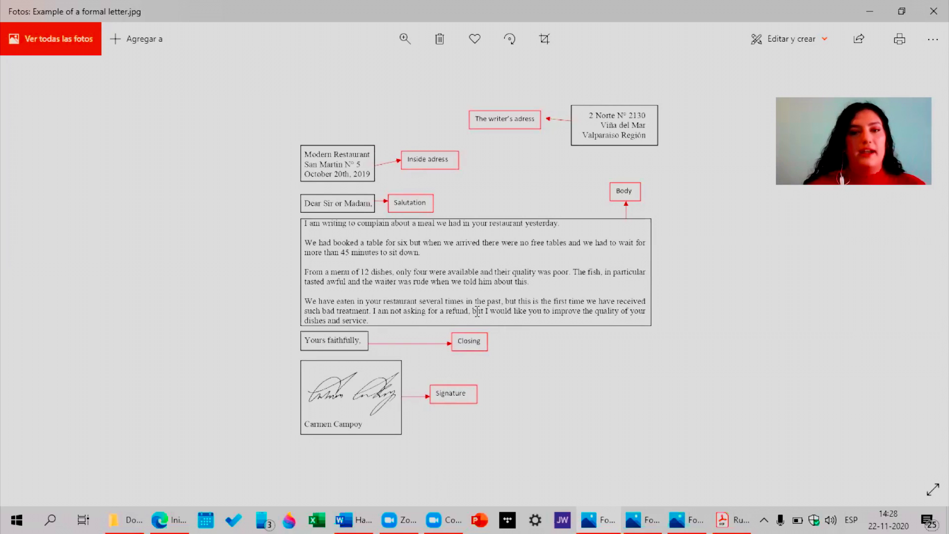
Step: Switch to the writing assignment handout in Word and review its objectives, letter prompt, reminders and writing space on the second page
key("alt+Tab")
scroll(564, 358, "down", 4)
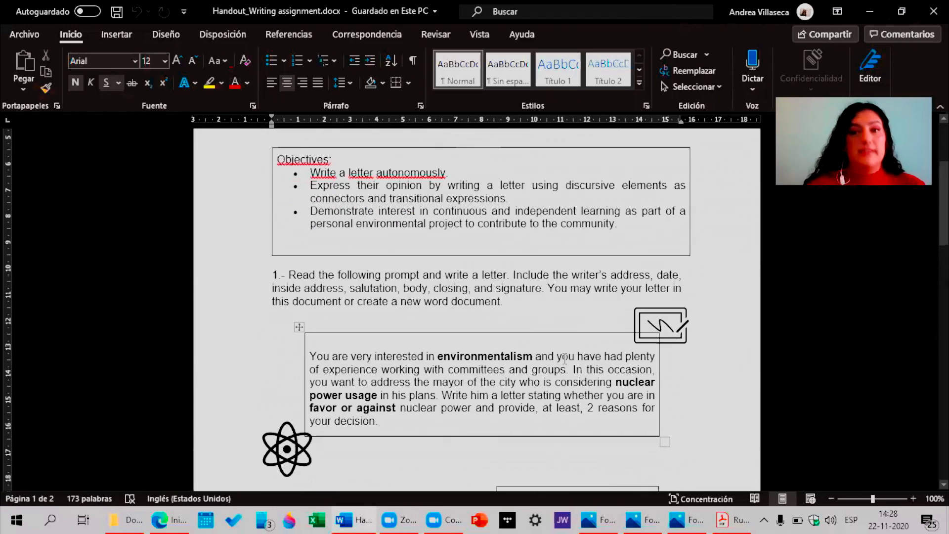
scroll(564, 358, "down", 2)
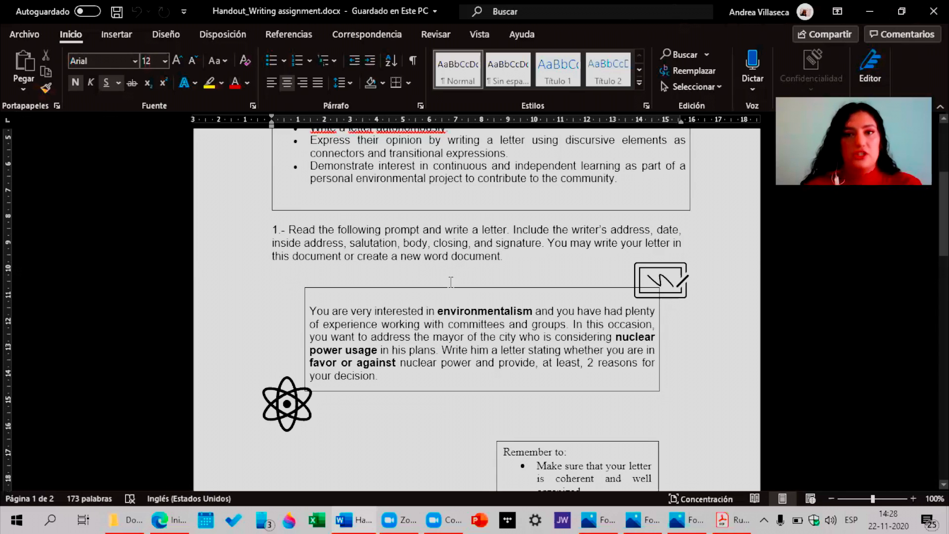
scroll(459, 385, "down", 1)
scroll(560, 316, "down", 1)
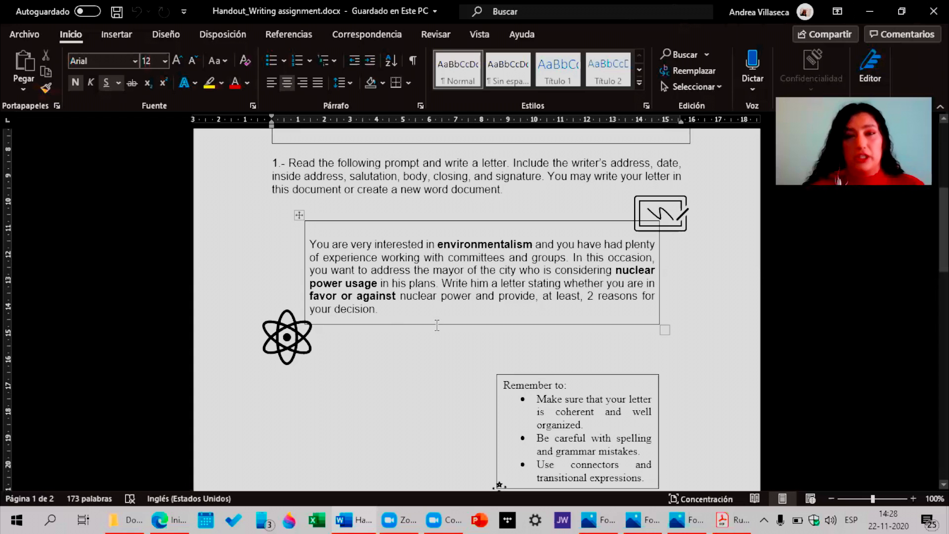
scroll(437, 325, "down", 10)
scroll(446, 367, "down", 3)
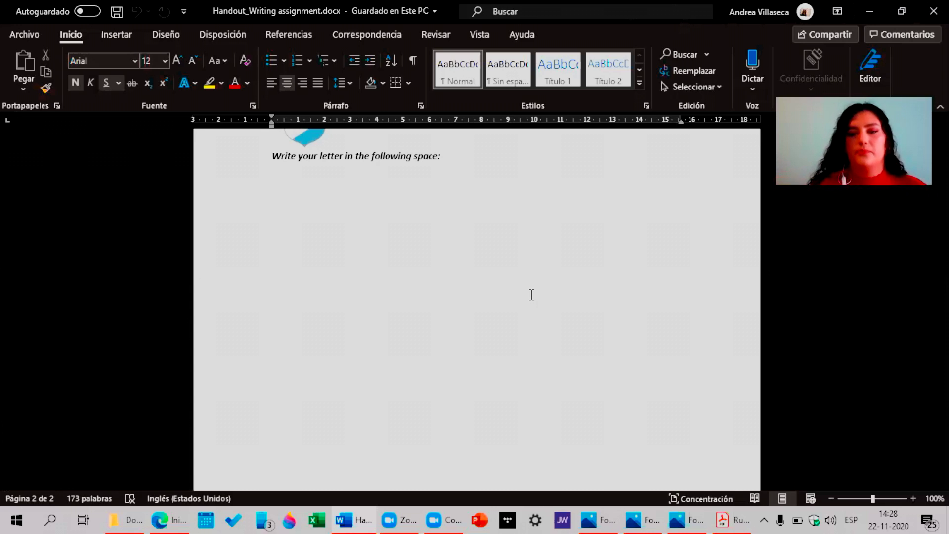
Step: Switch to the "Rubrica Writing a Formal Letter" PDF in Acrobat Reader, clear the text selection and review the criteria on both pages
left_click(733, 519)
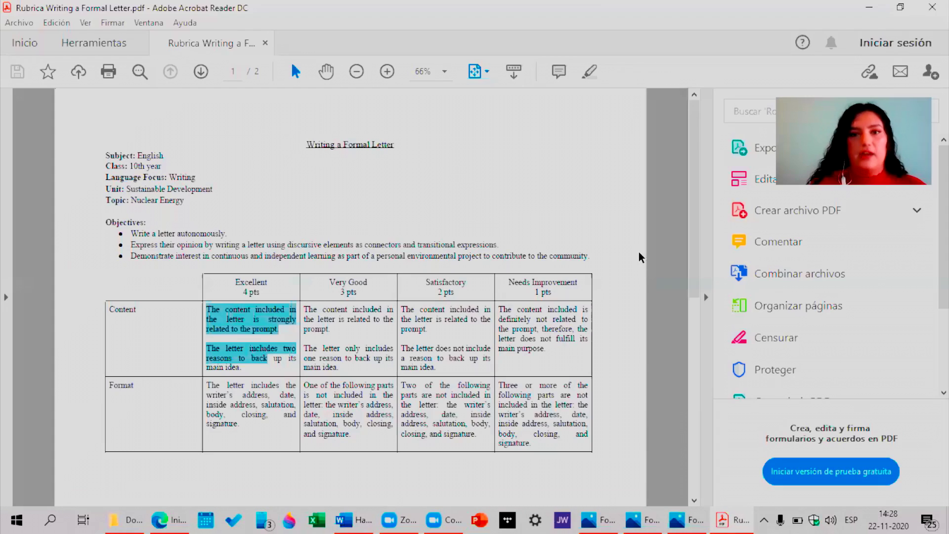
left_click(385, 244)
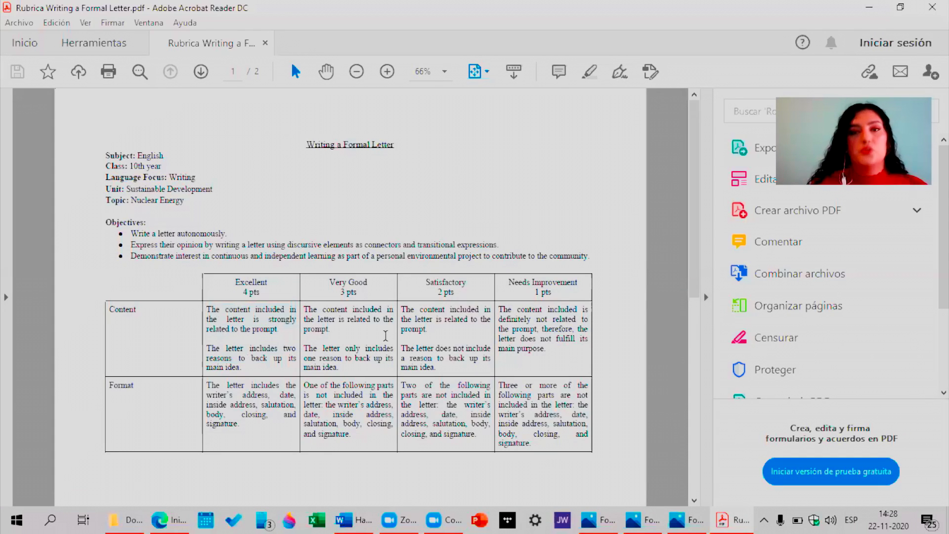
scroll(443, 160, "down", 5)
scroll(299, 207, "up", 5)
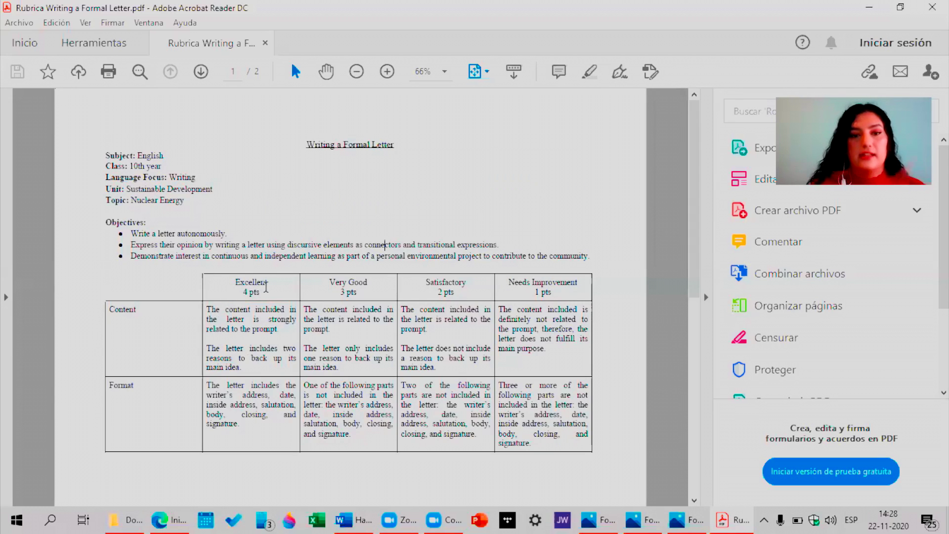
scroll(281, 329, "down", 5)
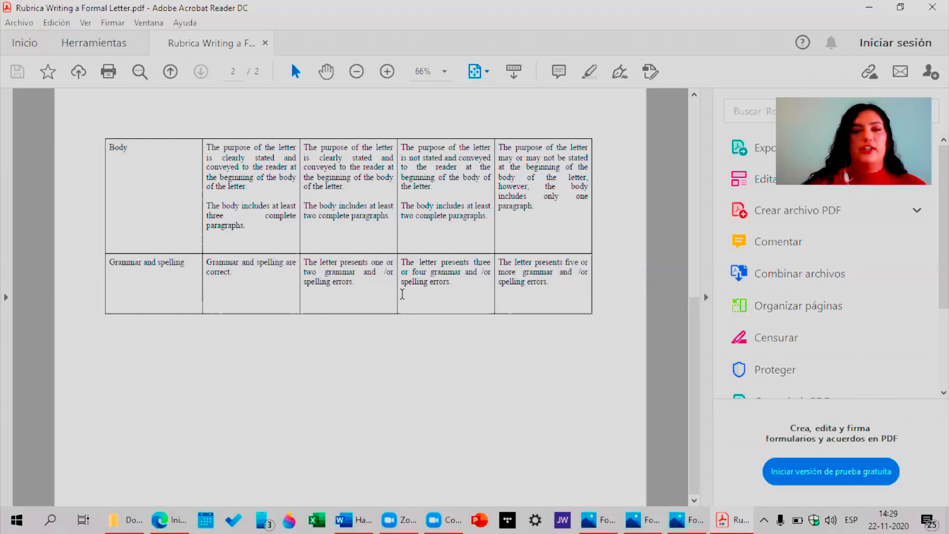
scroll(402, 293, "up", 10)
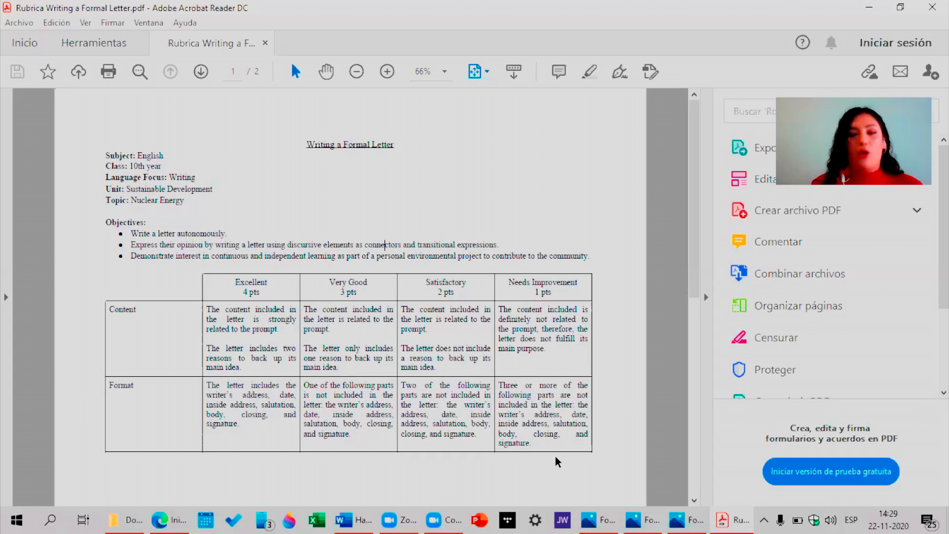
Step: Switch to the "ppt 1.jpg" slide in Photos to read the list of assignment steps
key("alt+Tab")
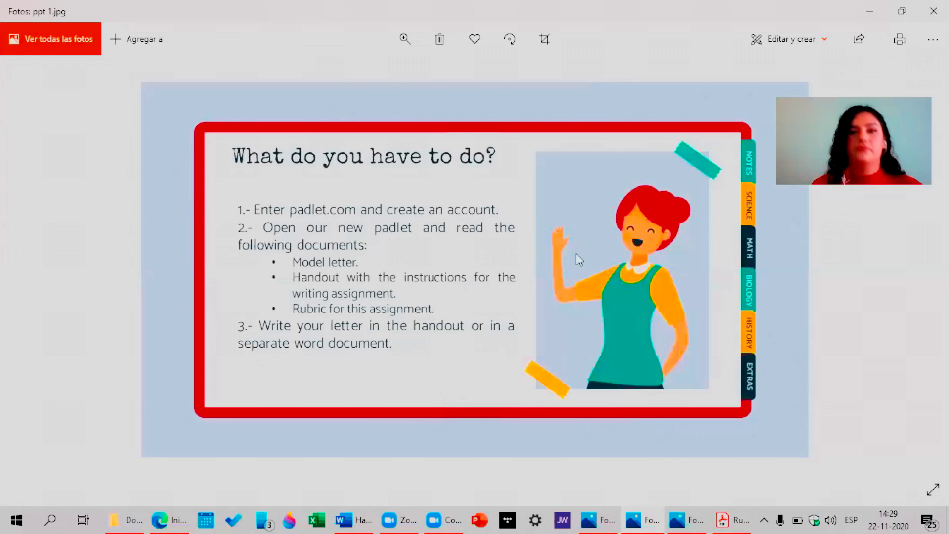